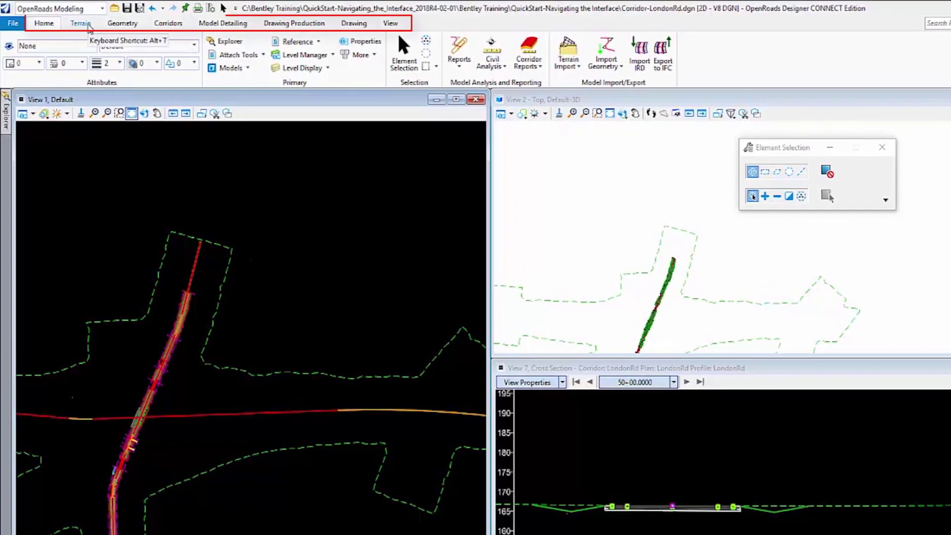
Browse the Geometry, Corridors and Model Detailing ribbon tabs, revisit Geometry, and finish on Corridors
{"action": "left_click", "coordinate": [122, 24]}
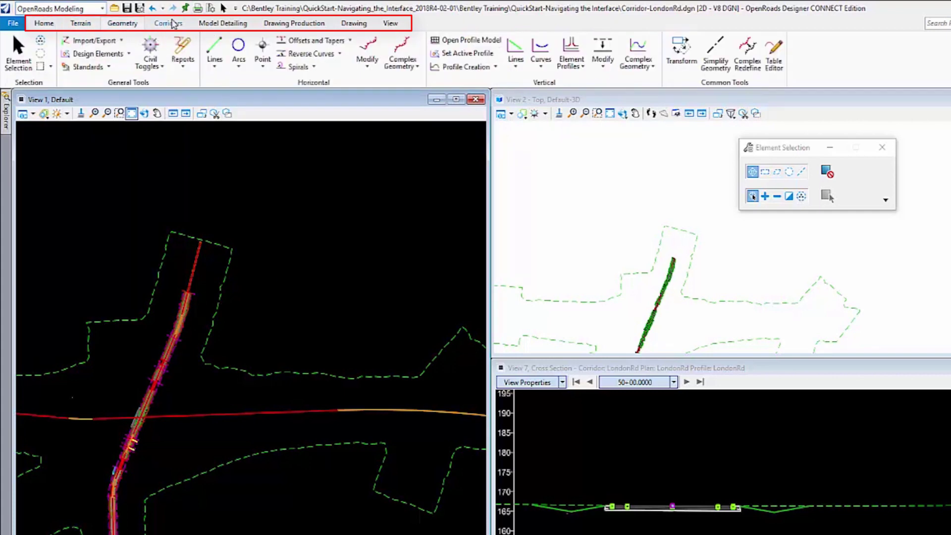
{"action": "left_click", "coordinate": [156, 25]}
{"action": "left_click", "coordinate": [223, 25]}
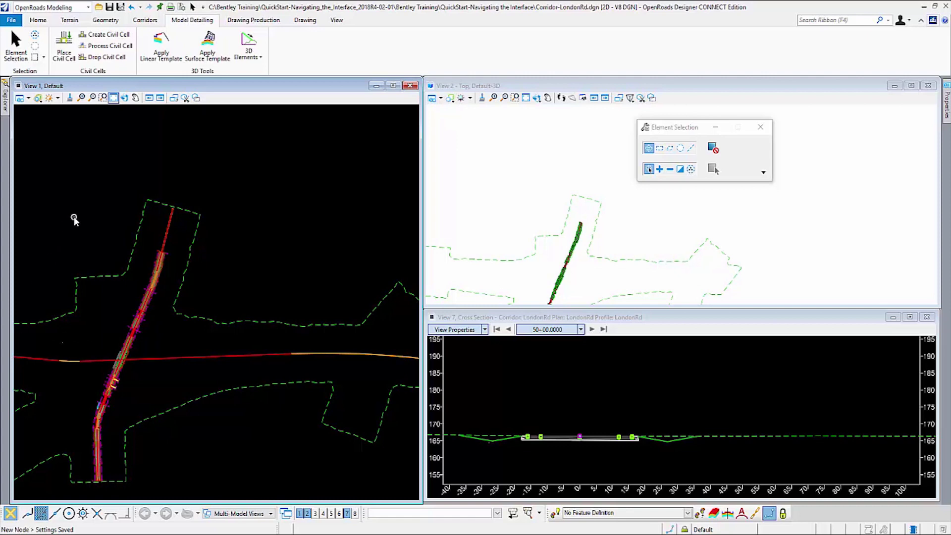
{"action": "left_click", "coordinate": [105, 20]}
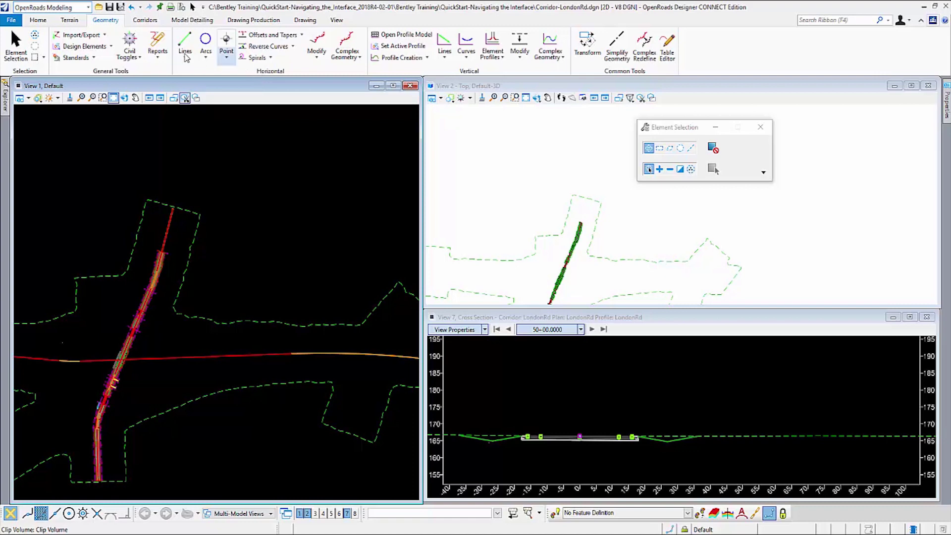
{"action": "left_click", "coordinate": [146, 21]}
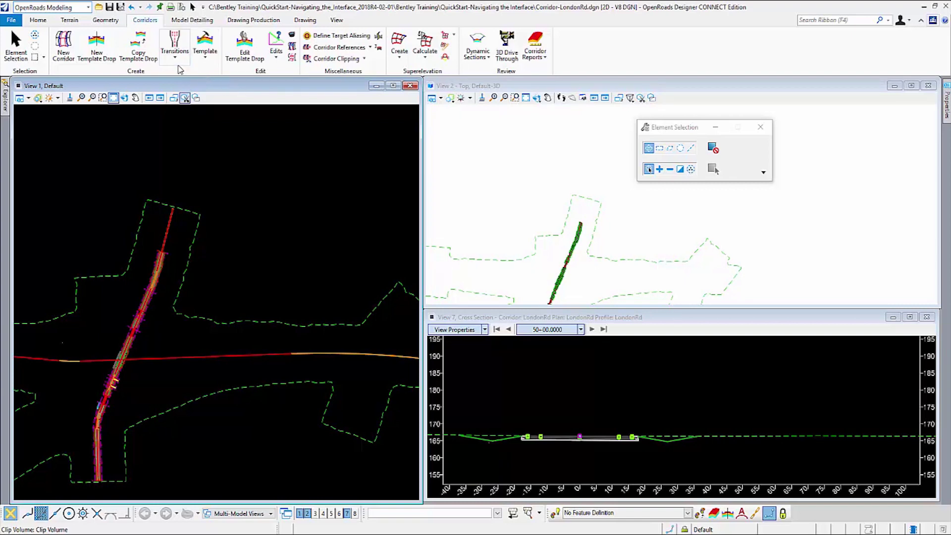
{"action": "right_click", "coordinate": [194, 71]}
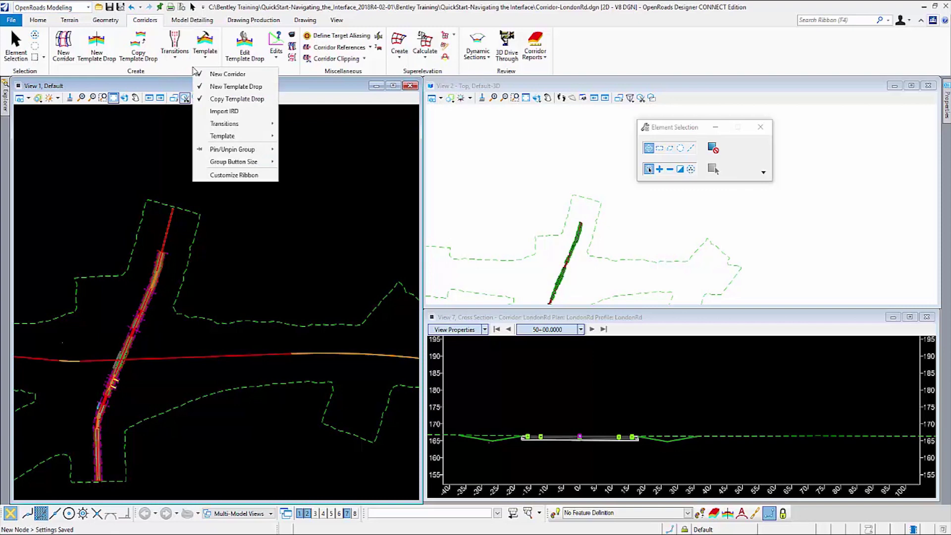
{"action": "left_click", "coordinate": [233, 100]}
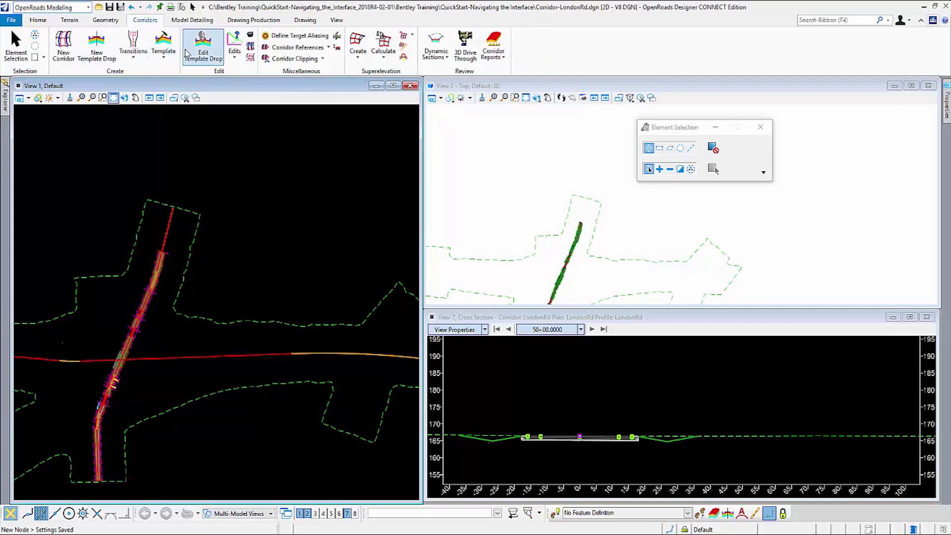
{"action": "right_click", "coordinate": [145, 71]}
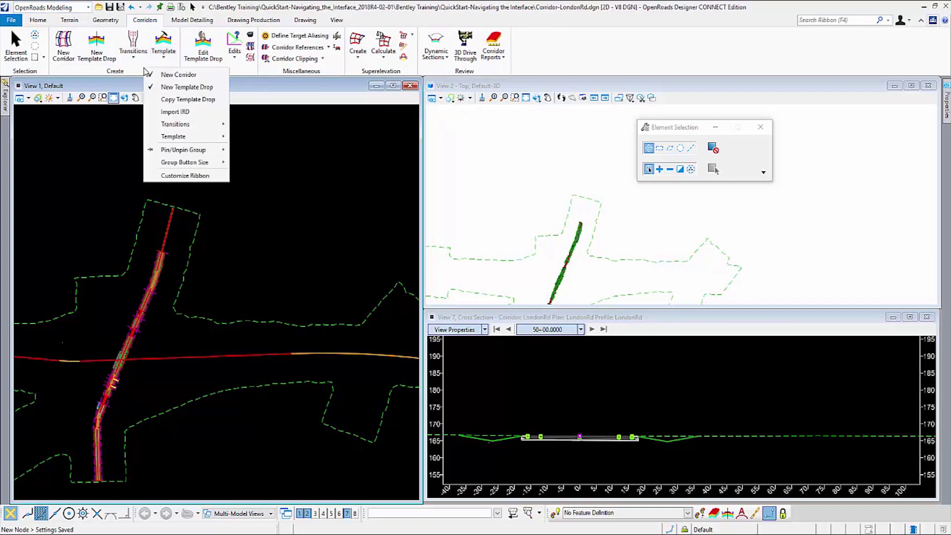
{"action": "left_click", "coordinate": [163, 101]}
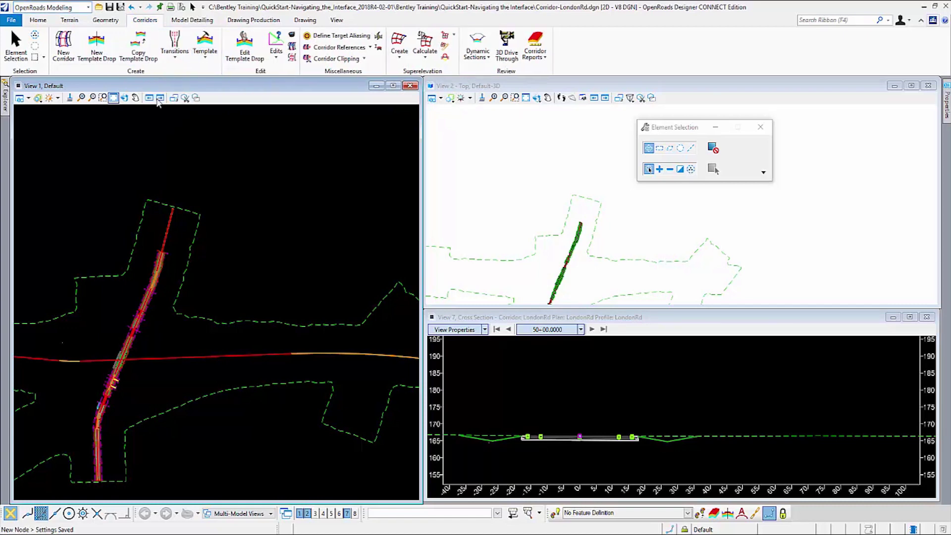
{"action": "right_click", "coordinate": [169, 70]}
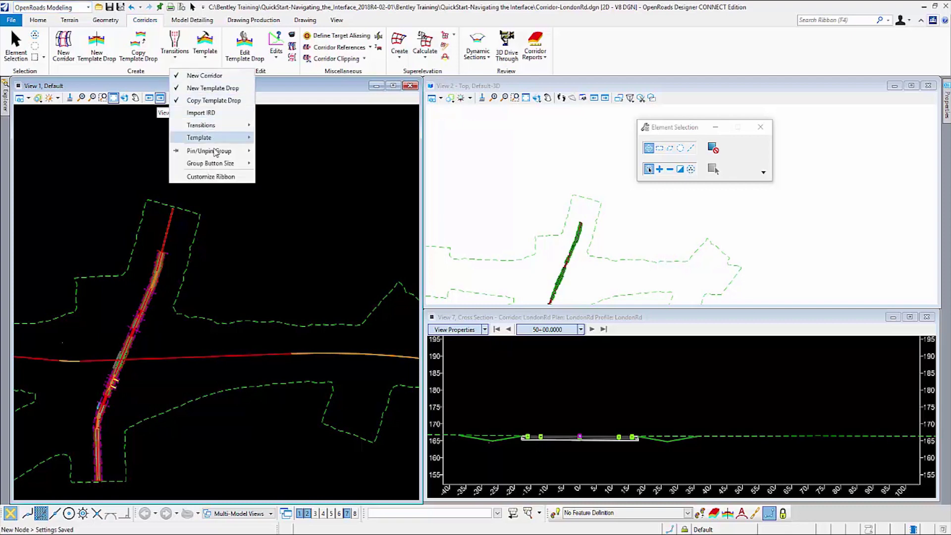
{"action": "mouse_move", "coordinate": [217, 163]}
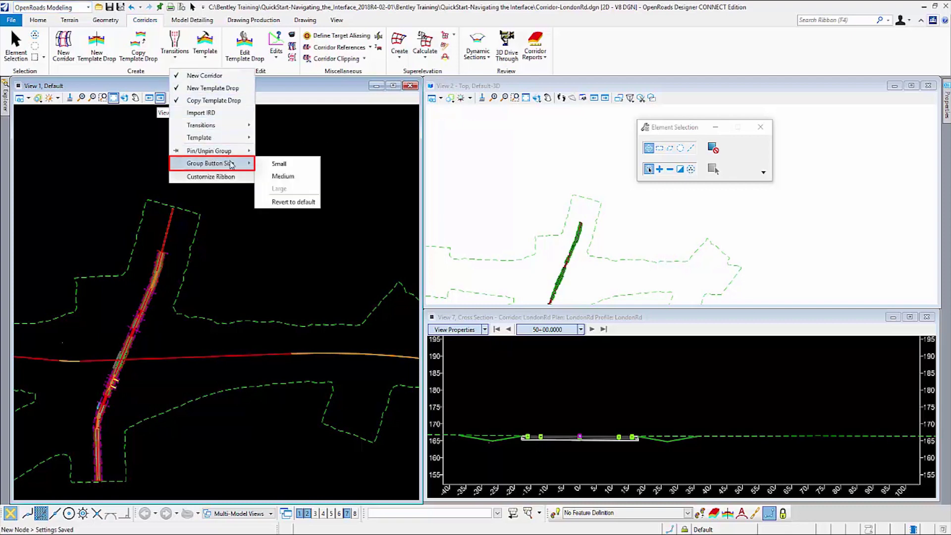
{"action": "left_click", "coordinate": [292, 167]}
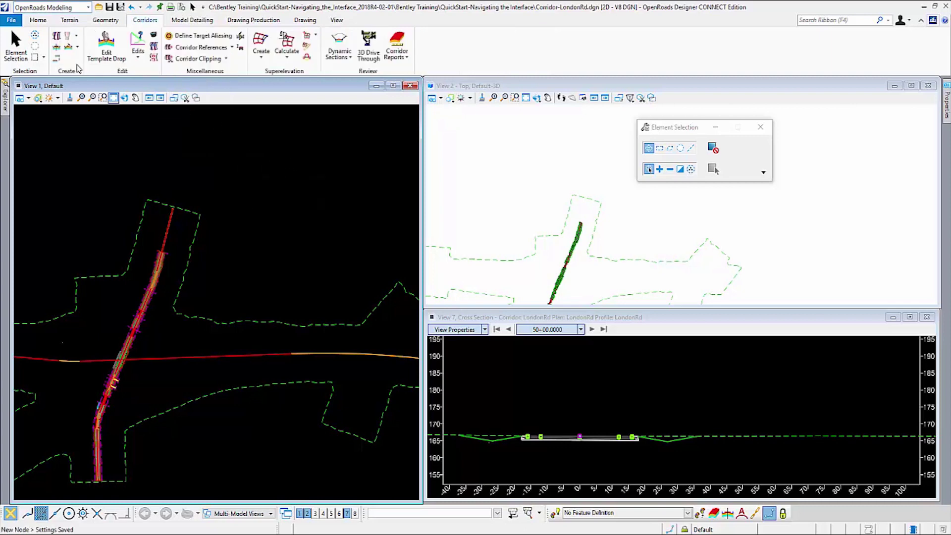
{"action": "right_click", "coordinate": [76, 65]}
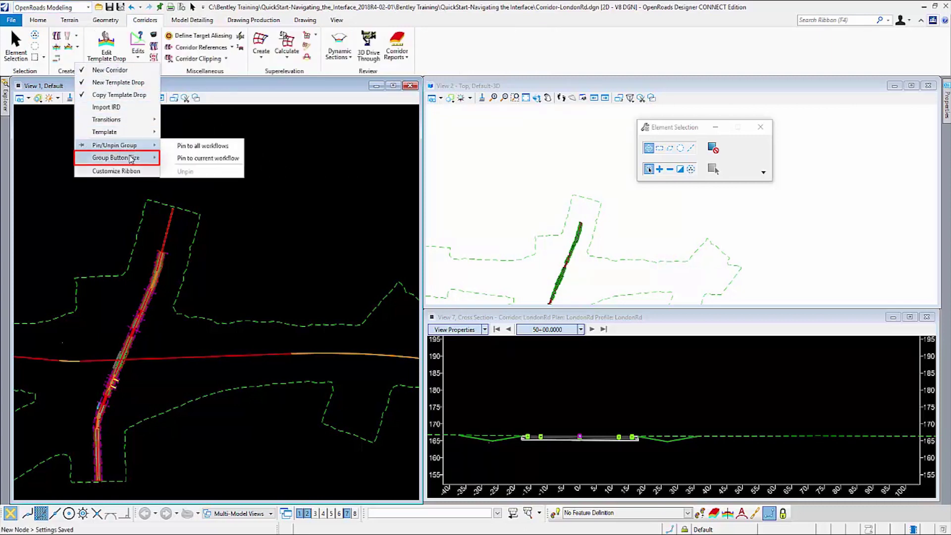
{"action": "mouse_move", "coordinate": [132, 158]}
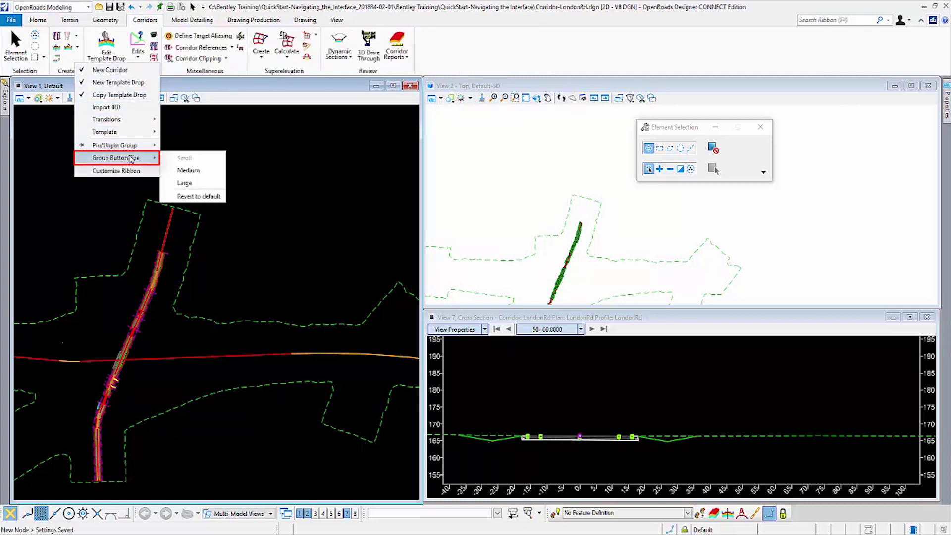
{"action": "left_click", "coordinate": [203, 184]}
{"action": "right_click", "coordinate": [178, 68]}
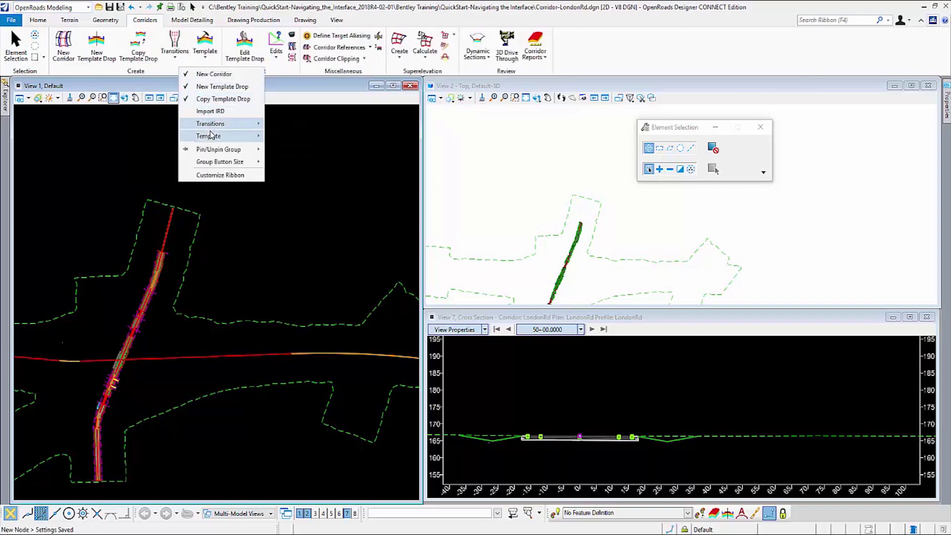
{"action": "mouse_move", "coordinate": [211, 138]}
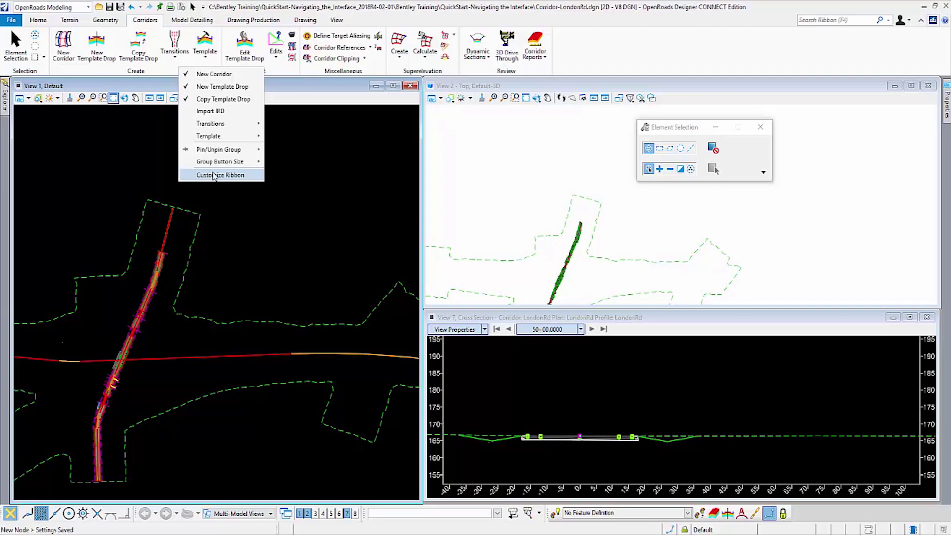
Dismiss the customization options and make Survey the active workflow
{"action": "left_click", "coordinate": [217, 219]}
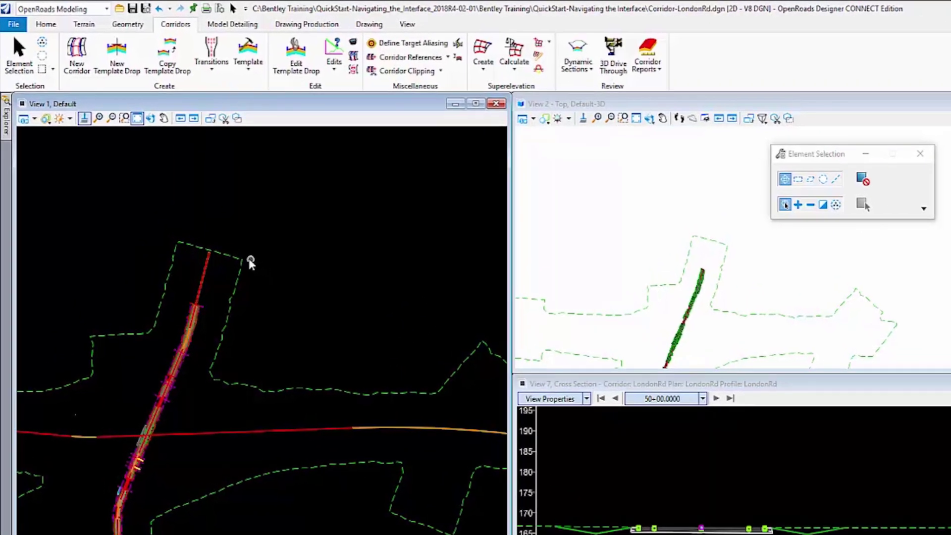
{"action": "left_click", "coordinate": [107, 9]}
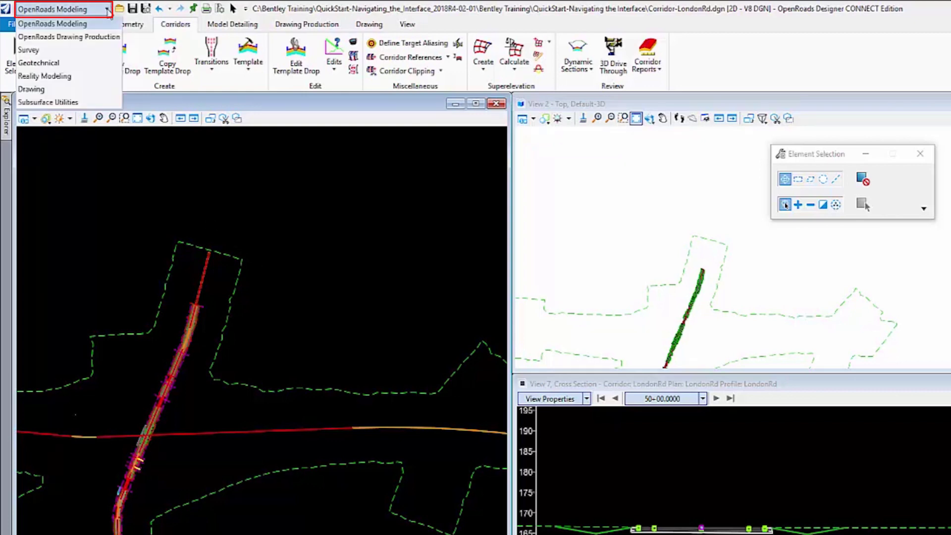
{"action": "left_click", "coordinate": [69, 52]}
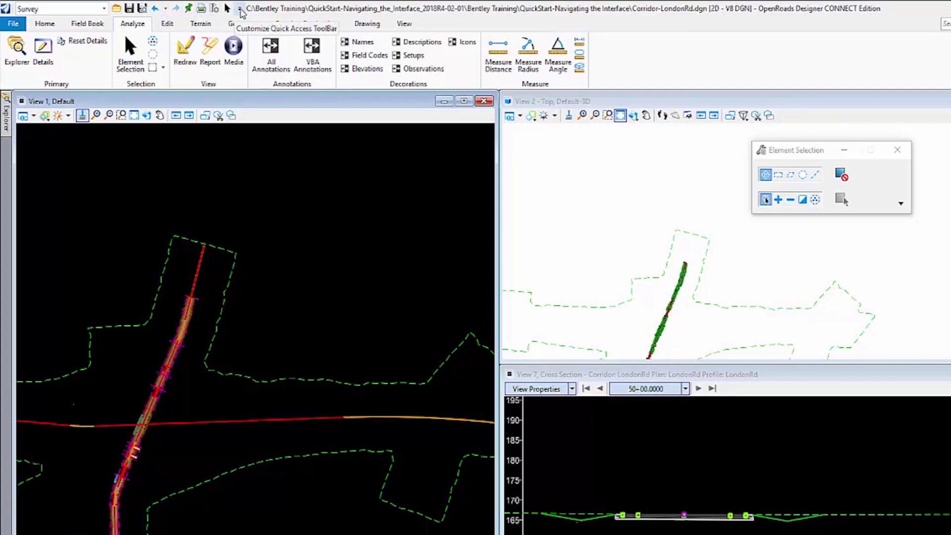
Review the quick access command list, then return to the OpenRoads Modeling workflow
{"action": "left_click", "coordinate": [241, 10]}
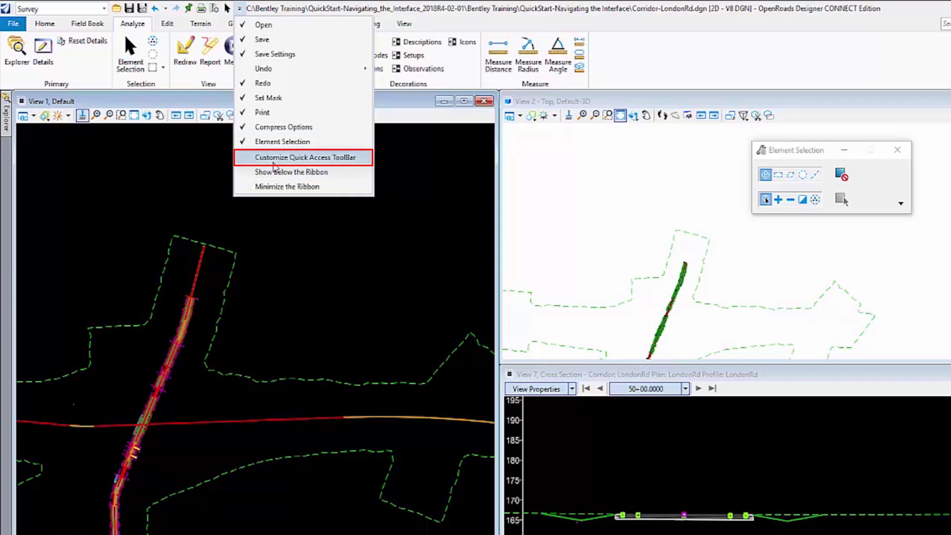
{"action": "left_click", "coordinate": [276, 5]}
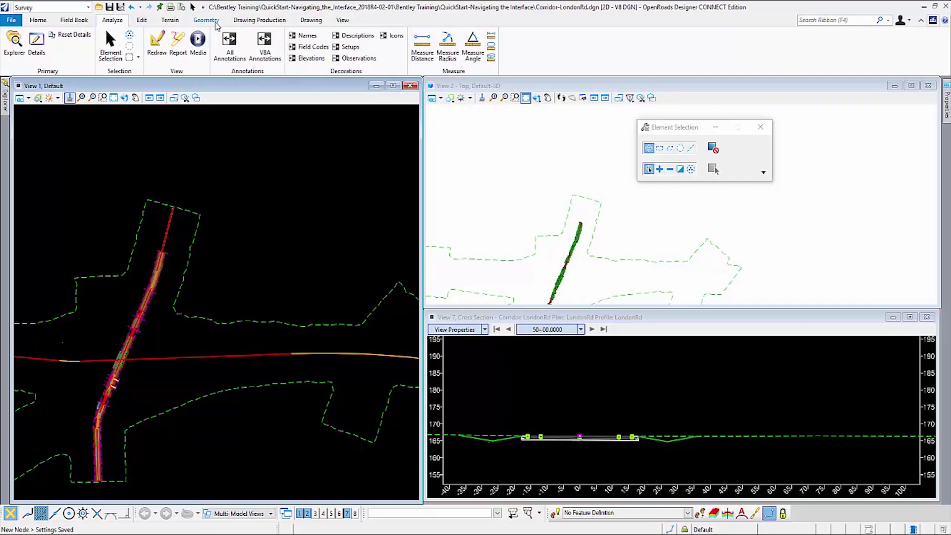
{"action": "left_click", "coordinate": [207, 21]}
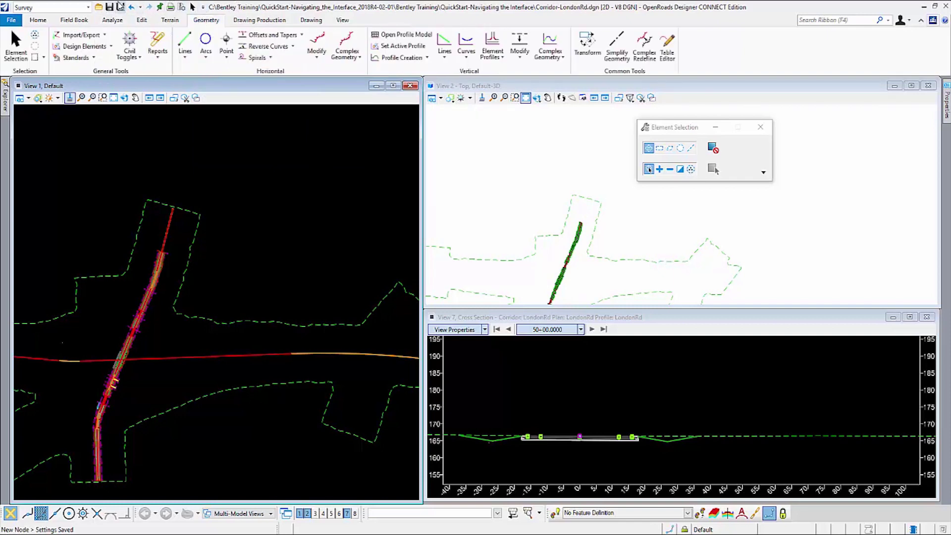
{"action": "left_click", "coordinate": [87, 7]}
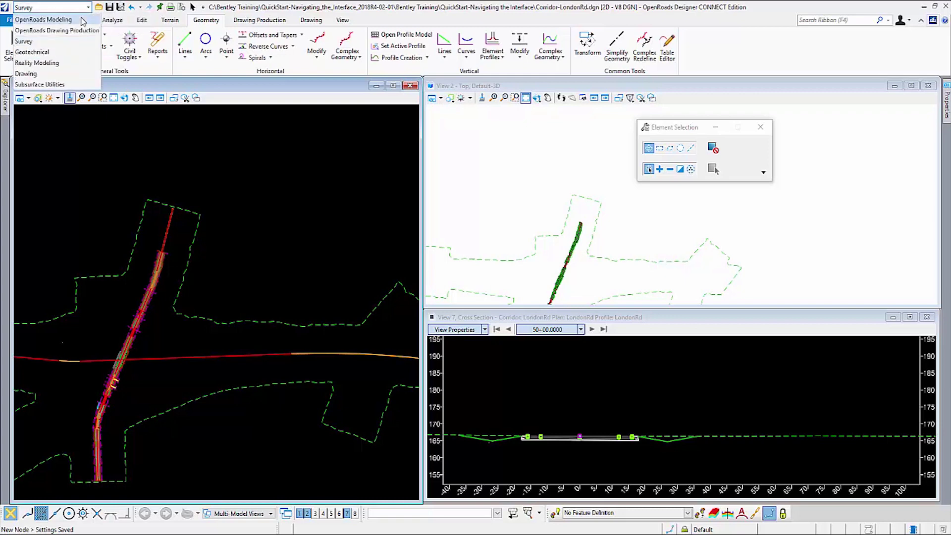
{"action": "left_click", "coordinate": [59, 19]}
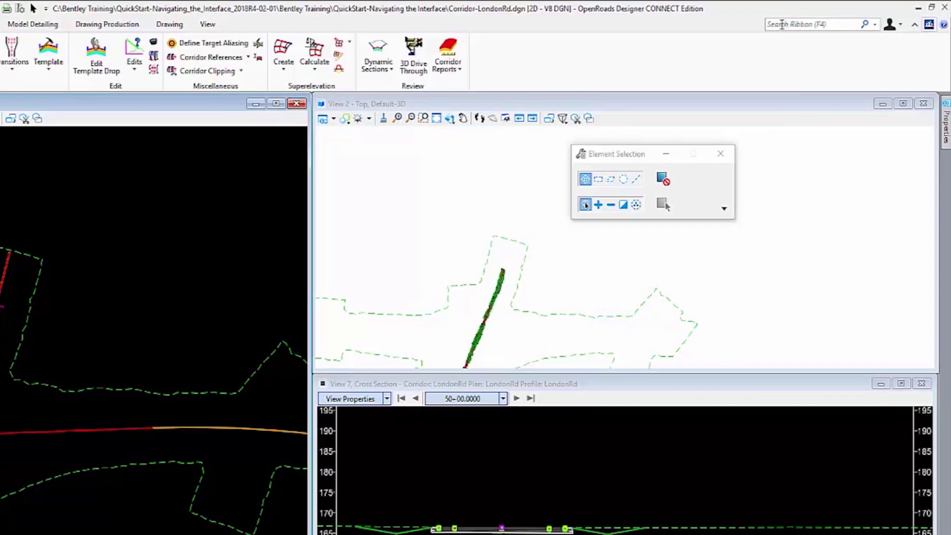
Search the ribbon for 'arc' to locate Arc Between Points among the 25 matches
{"action": "left_click", "coordinate": [781, 24]}
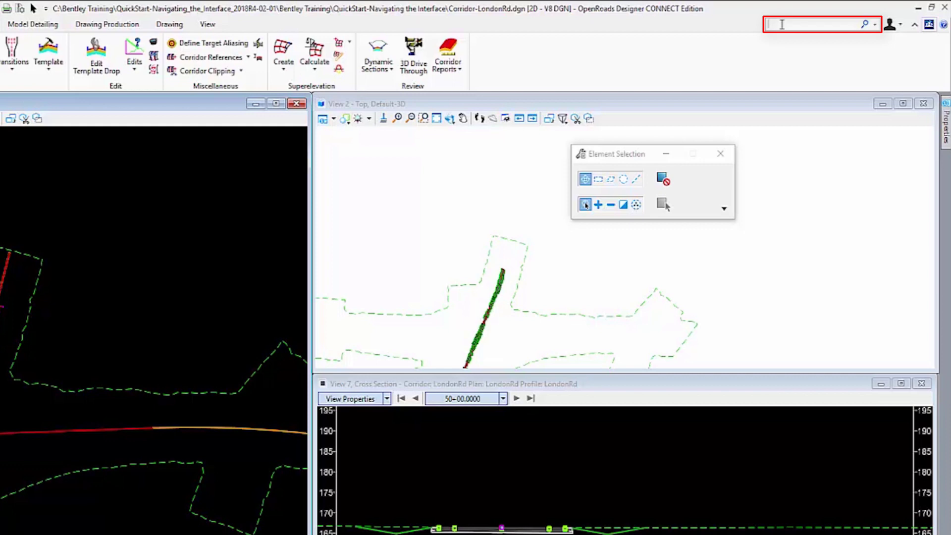
{"action": "type", "text": "arc"}
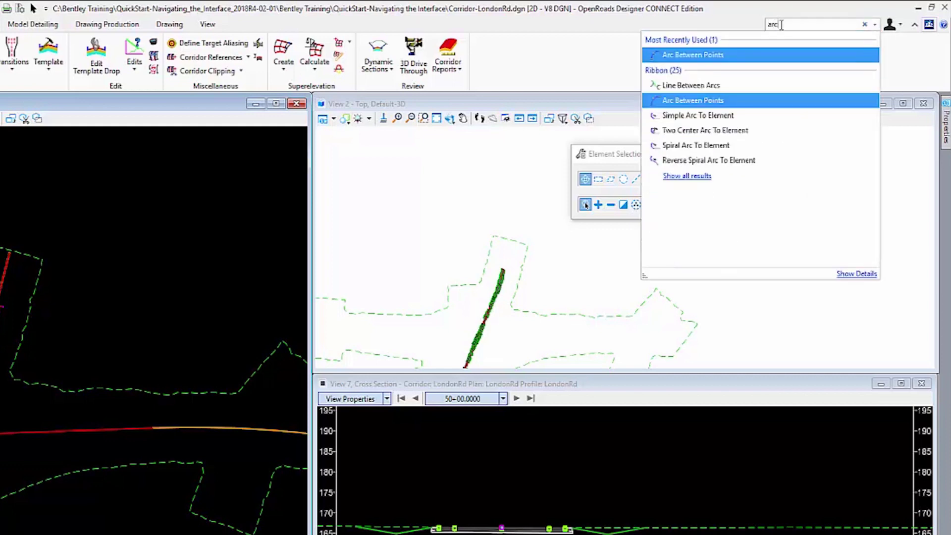
{"action": "mouse_move", "coordinate": [758, 162]}
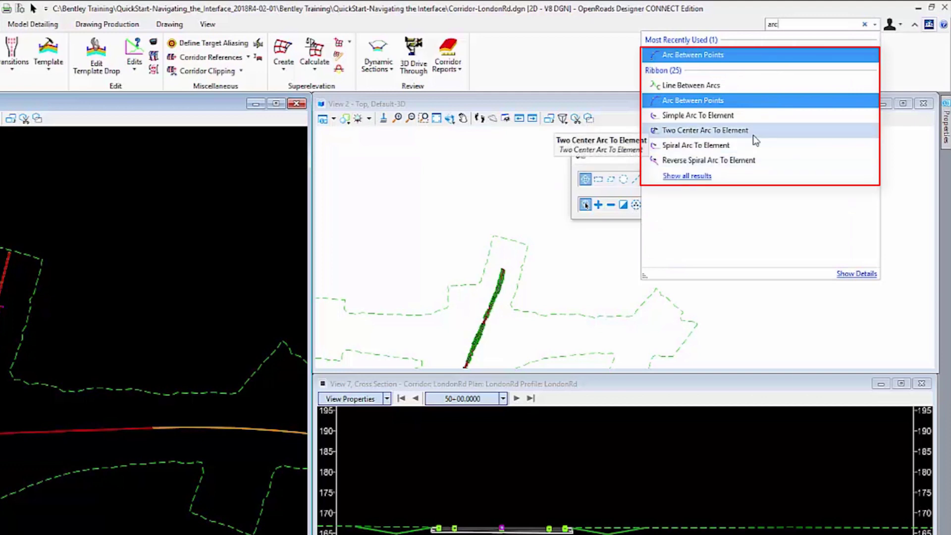
{"action": "mouse_move", "coordinate": [715, 103]}
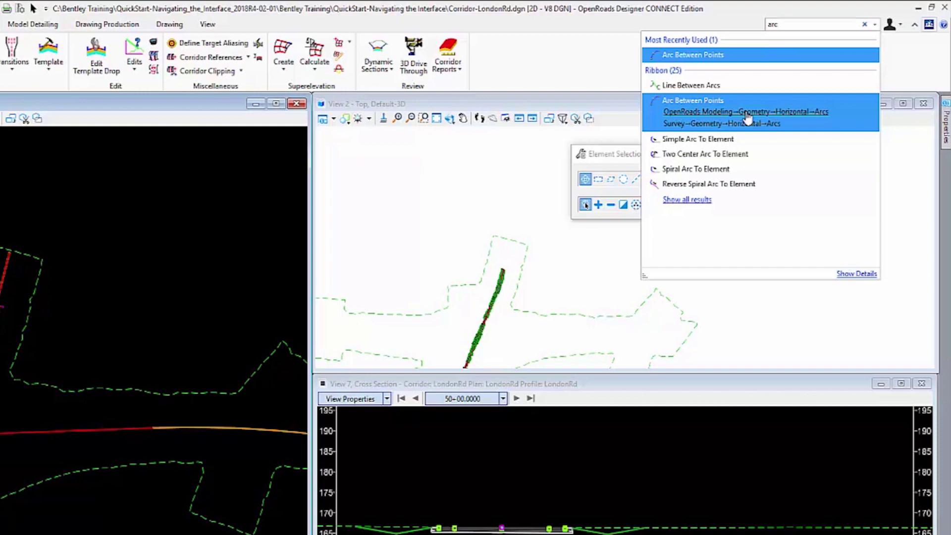
Launch Arc Between Points, then open the empty Saved Views dialog for View 1 from recent commands
{"action": "left_click", "coordinate": [701, 104]}
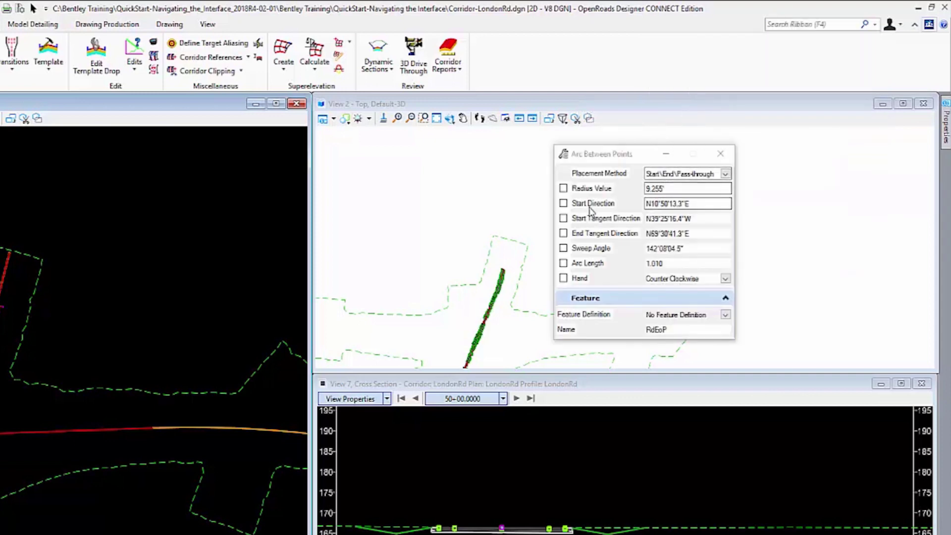
{"action": "left_click", "coordinate": [876, 25]}
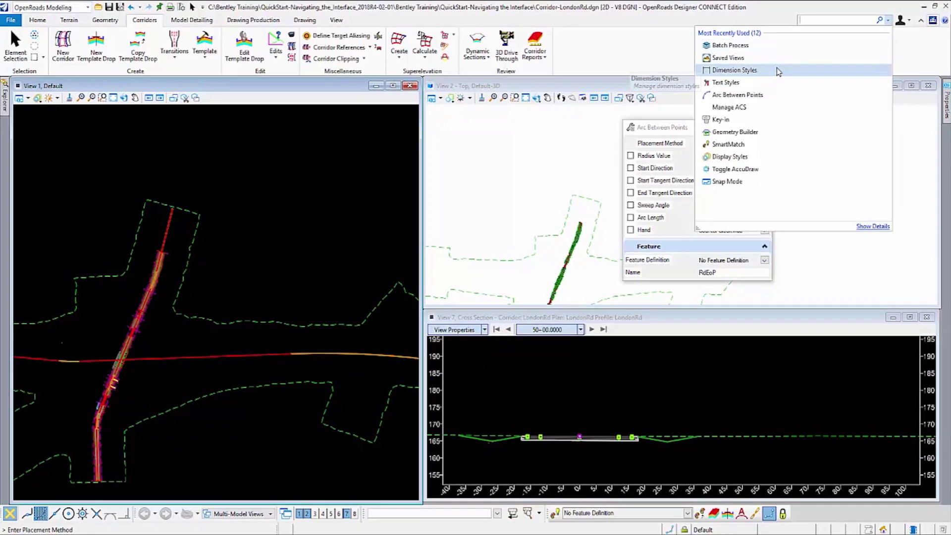
{"action": "left_click", "coordinate": [774, 64]}
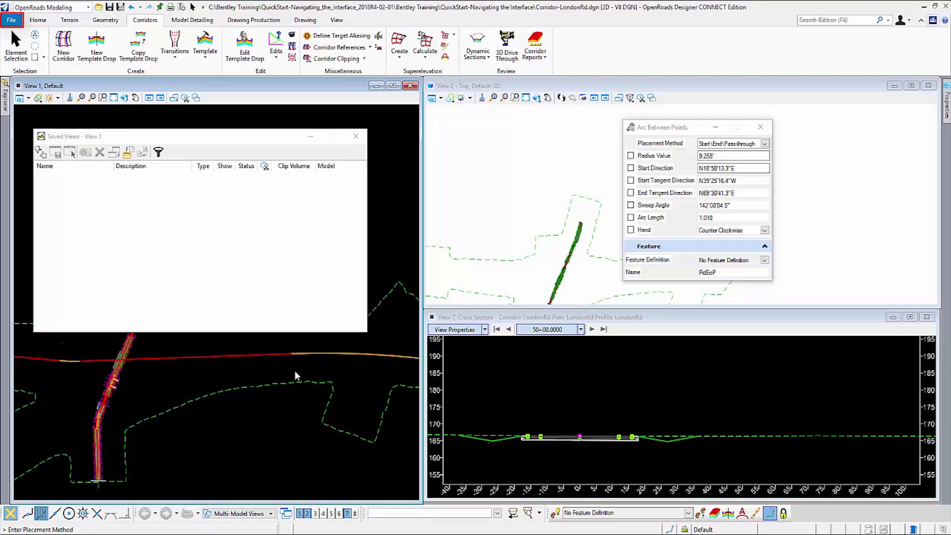
Show the backstage File settings, then the Configuration settings such as Configuration Variables
{"action": "left_click", "coordinate": [12, 20]}
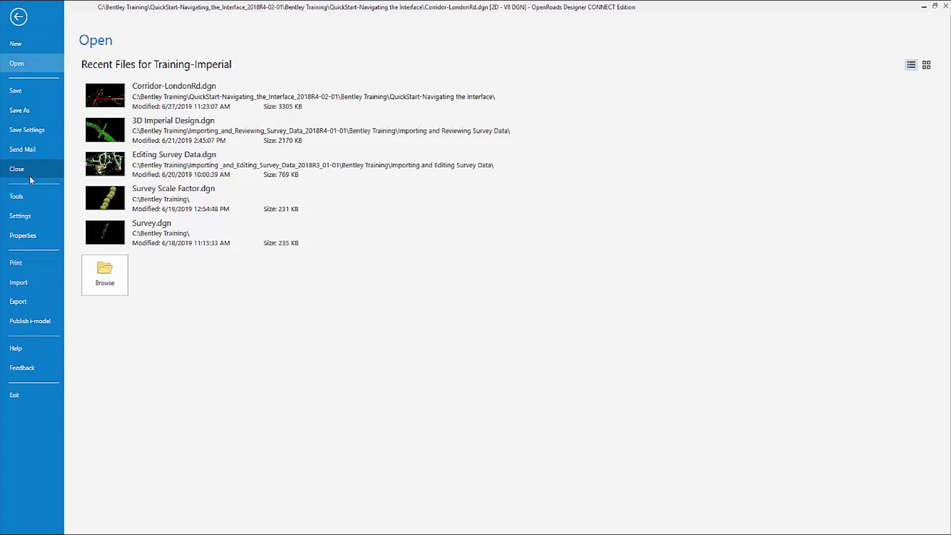
{"action": "left_click", "coordinate": [36, 219]}
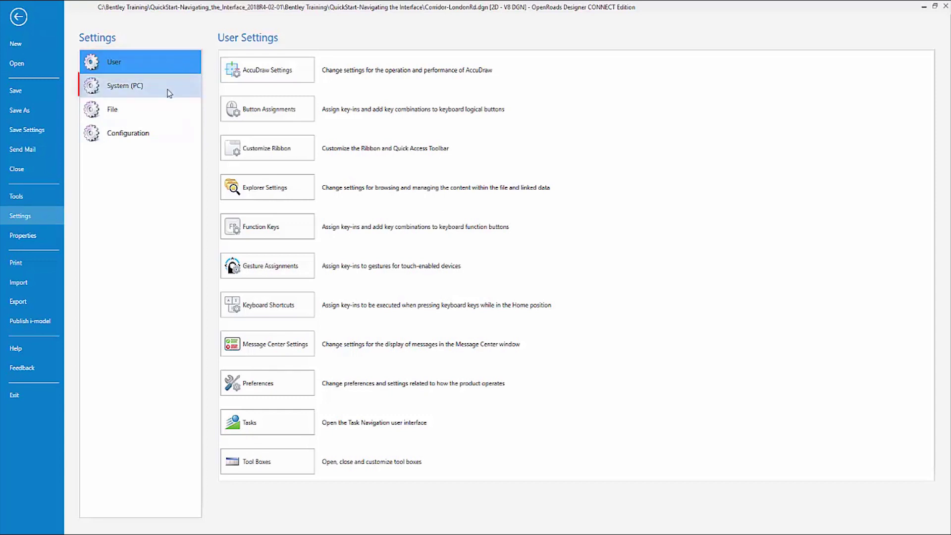
{"action": "left_click", "coordinate": [160, 109]}
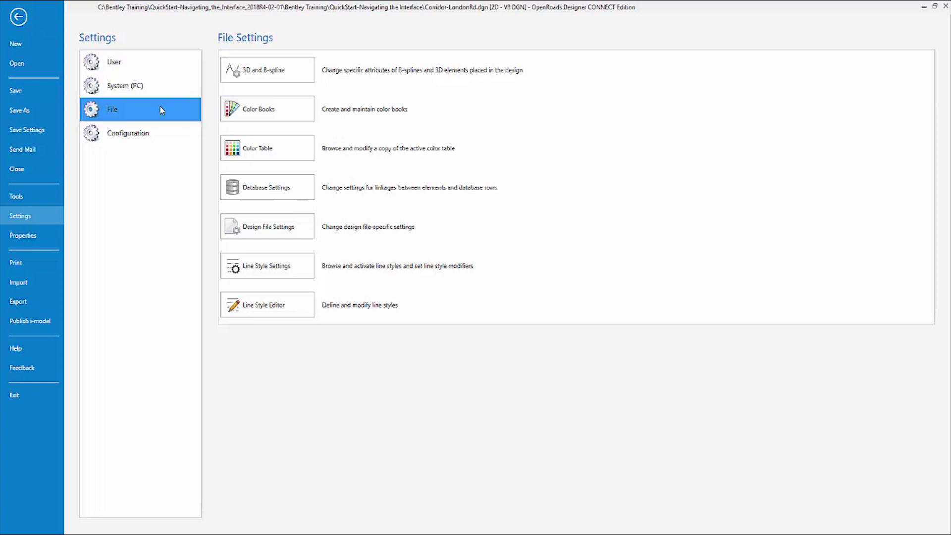
{"action": "left_click", "coordinate": [155, 133]}
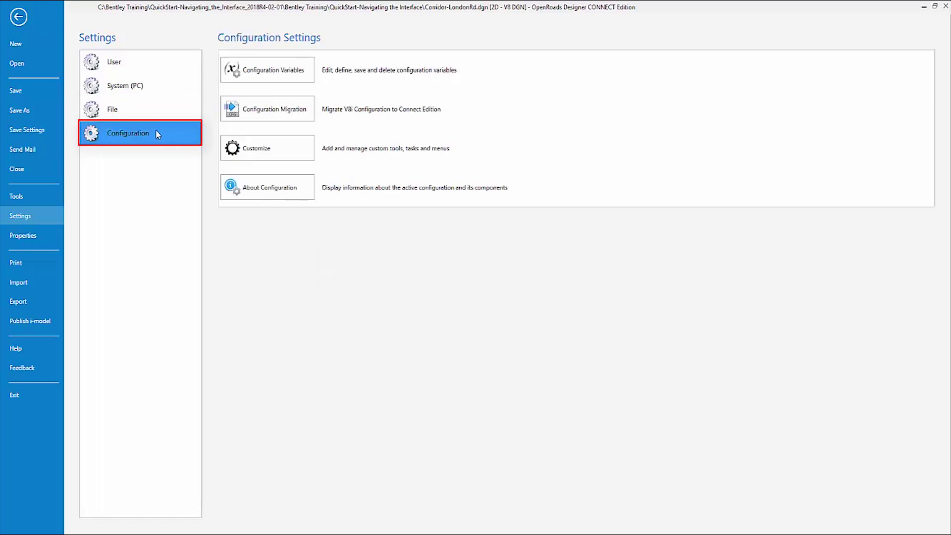